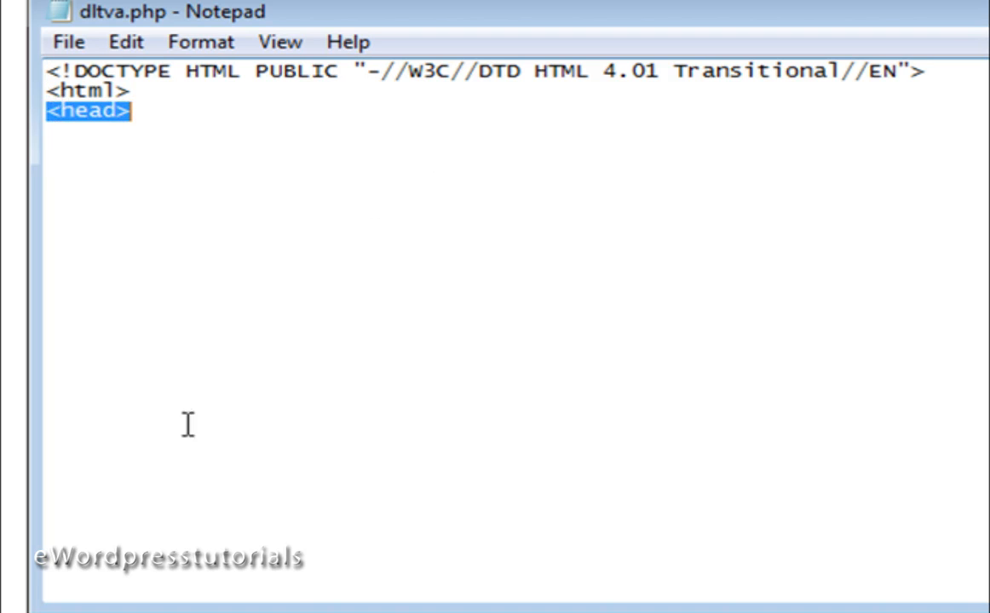
- Examine the head section of dltva.php, from the opening to the closing head tag, including the Robots NOINDEX, NOFOLLOW meta tag
scroll(515, 332, down, 17)
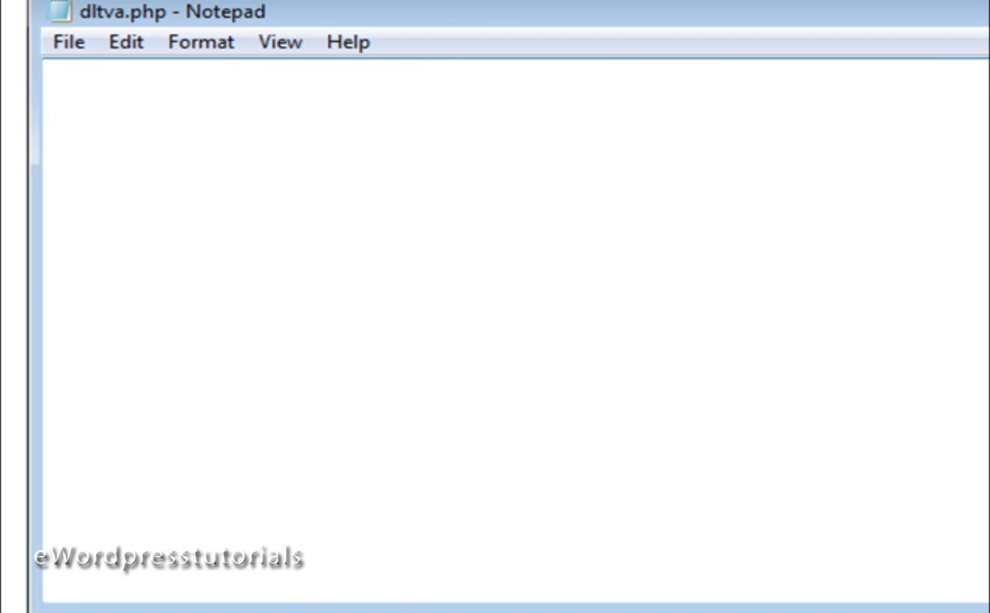
scroll(515, 332, up, 10)
scroll(516, 332, down, 8)
scroll(515, 332, down, 15)
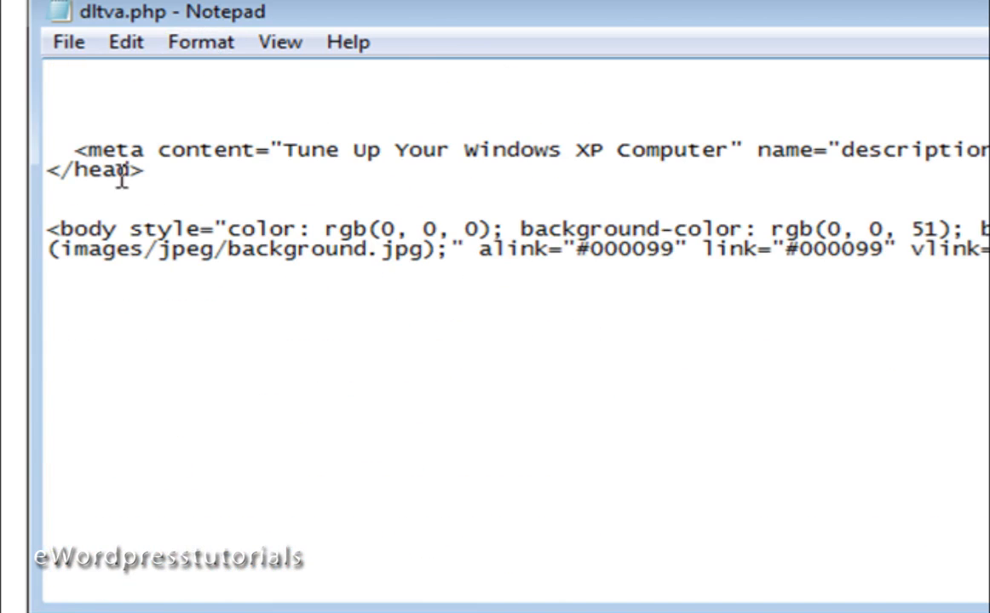
drag(143, 169, 13, 166)
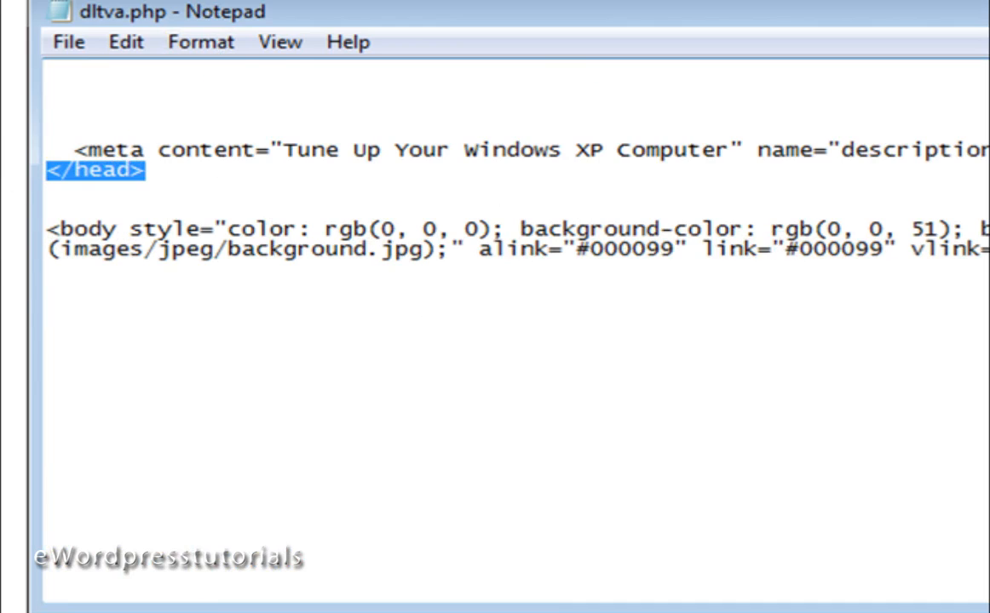
click(100, 126)
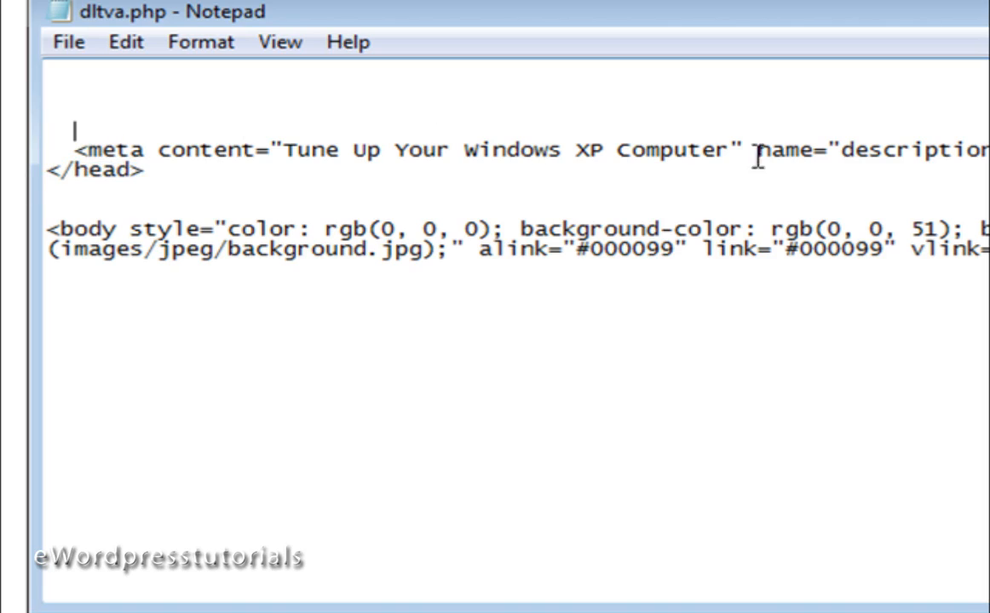
scroll(511, 324, up, 20)
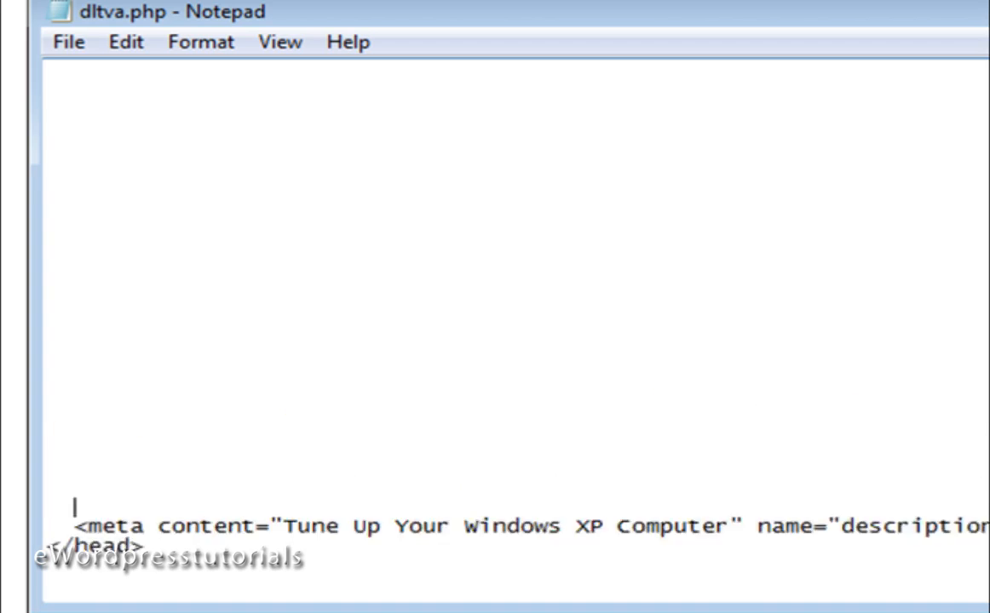
scroll(511, 323, up, 5)
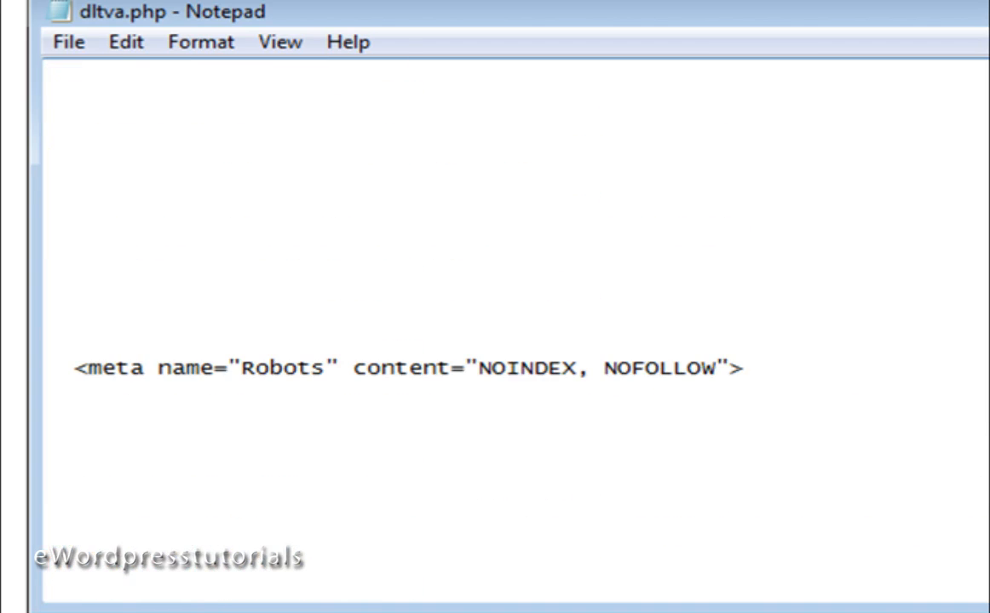
scroll(511, 324, up, 5)
scroll(511, 324, up, 10)
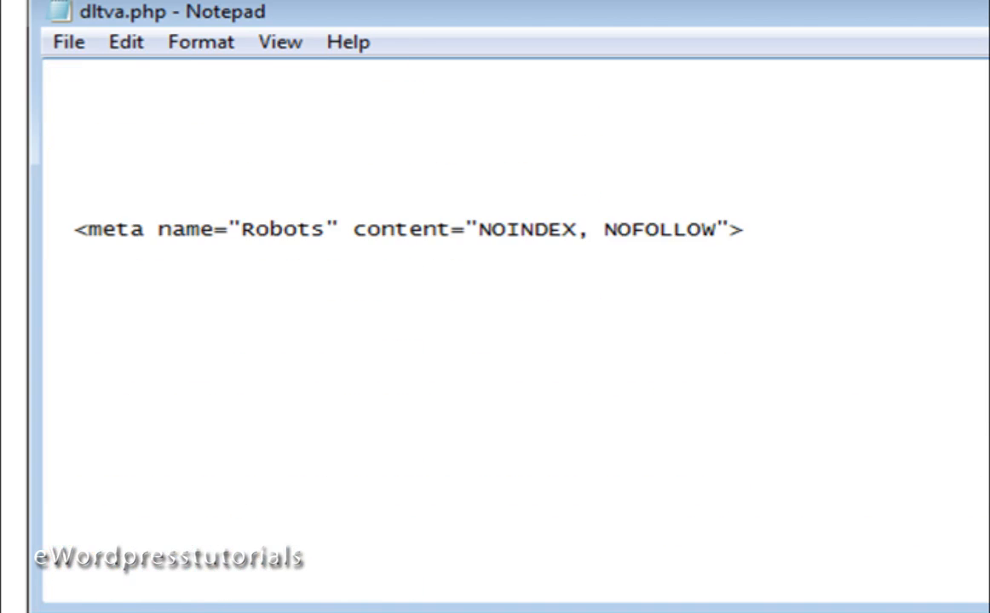
scroll(957, 214, down, 10)
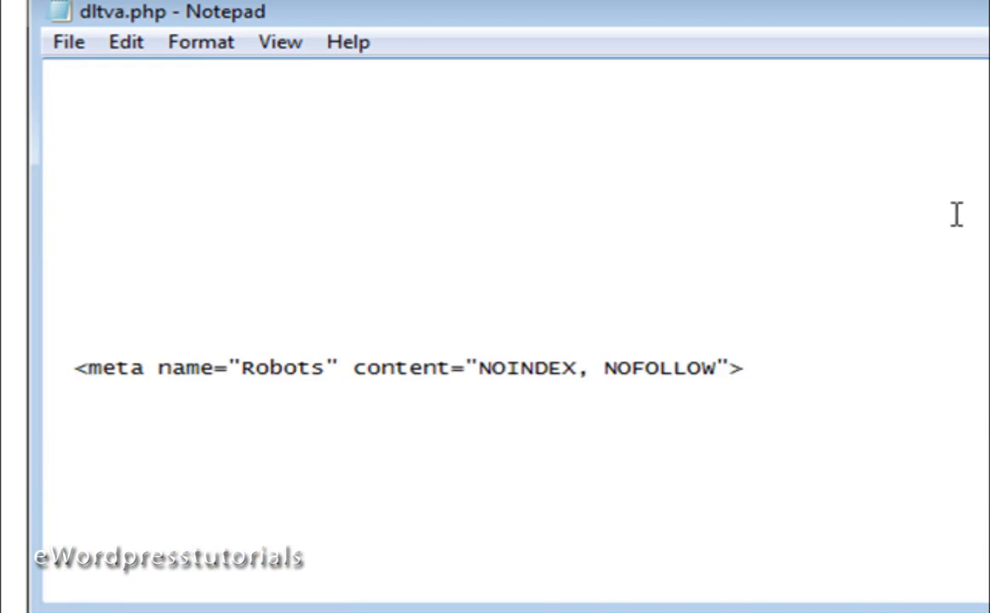
drag(60, 188, 47, 230)
click(47, 249)
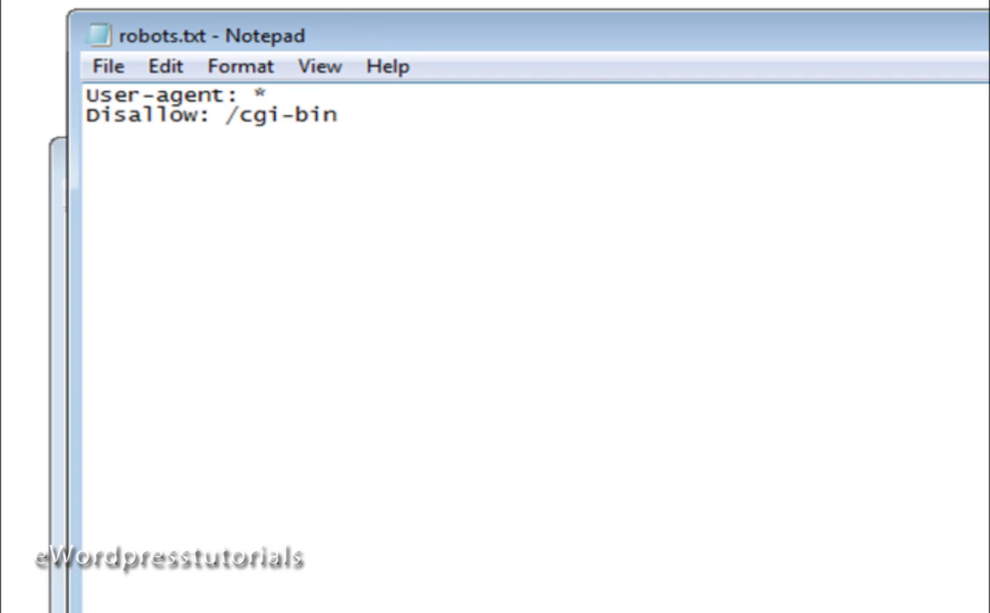
drag(358, 33, 339, 73)
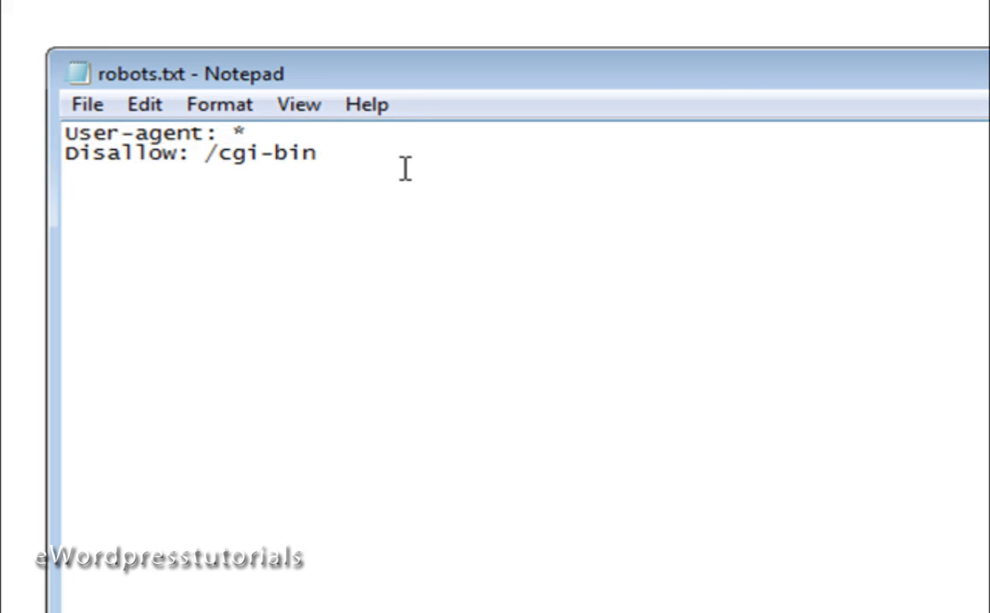
drag(66, 154, 322, 154)
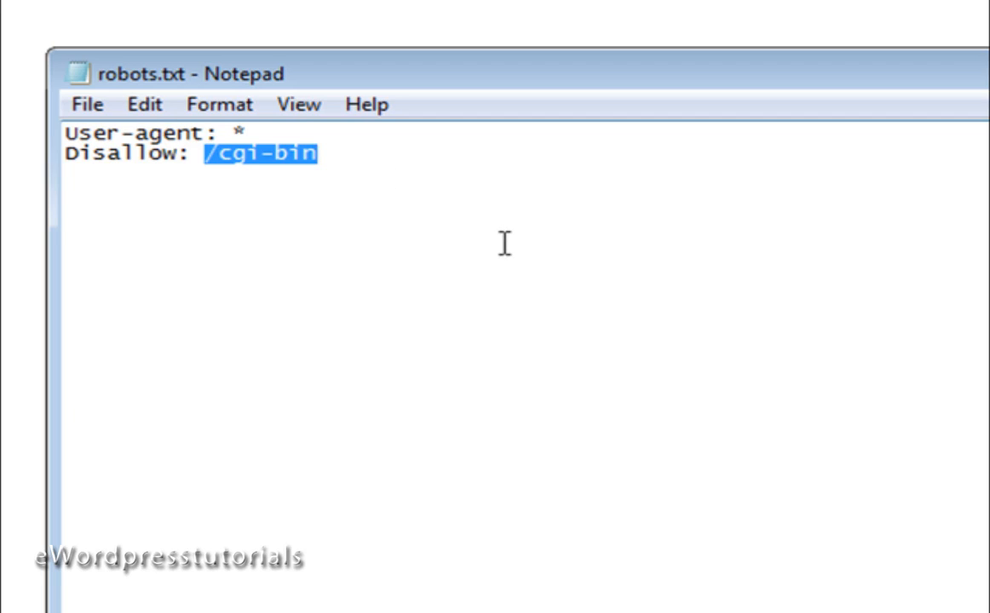
click(436, 170)
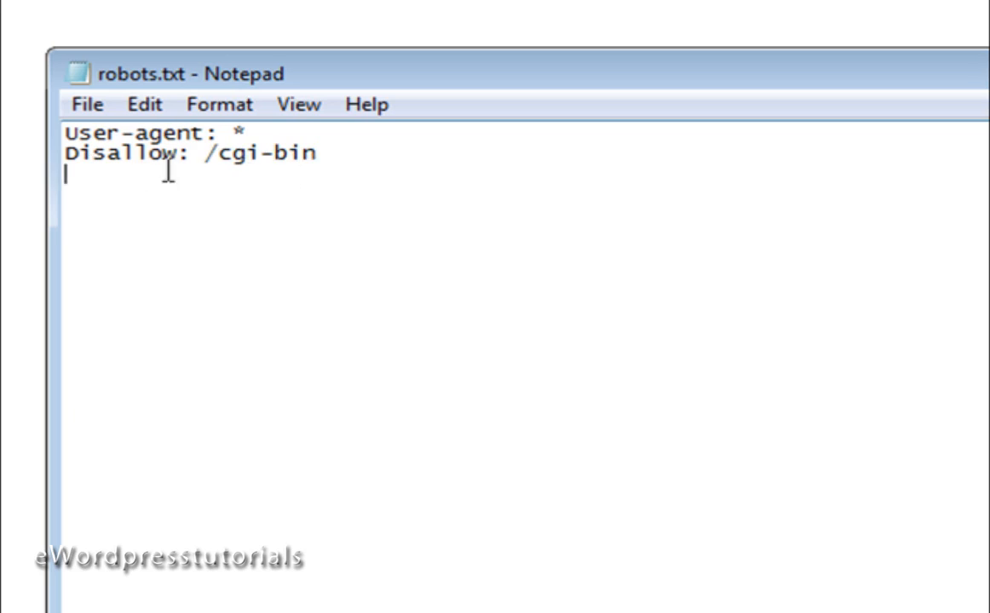
- Duplicate the "Disallow: /cgi-bin" line in robots.txt onto a new line below and change the copy's path to /download
drag(68, 154, 323, 160)
right_click(301, 148)
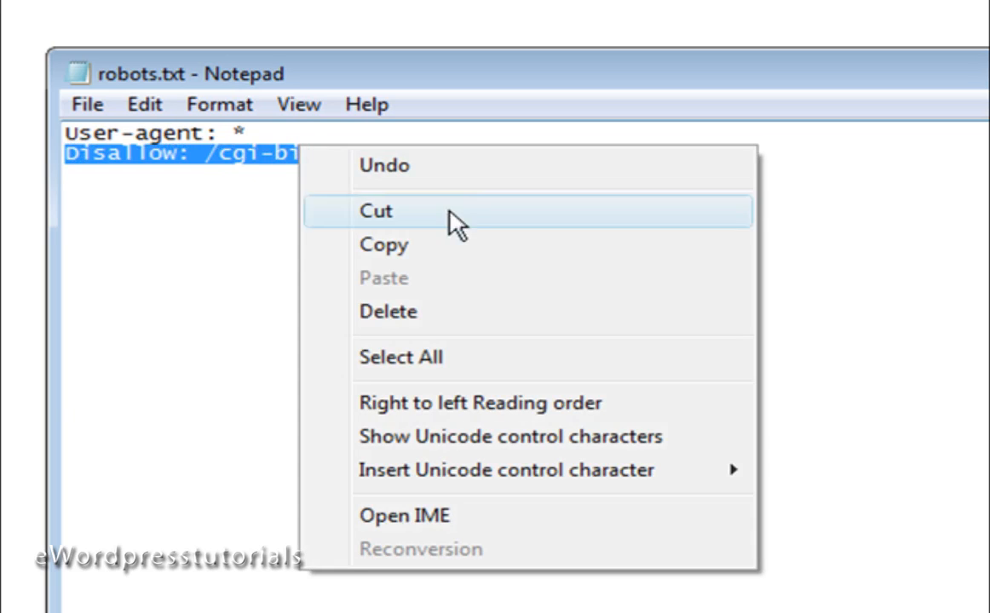
click(400, 249)
click(356, 160)
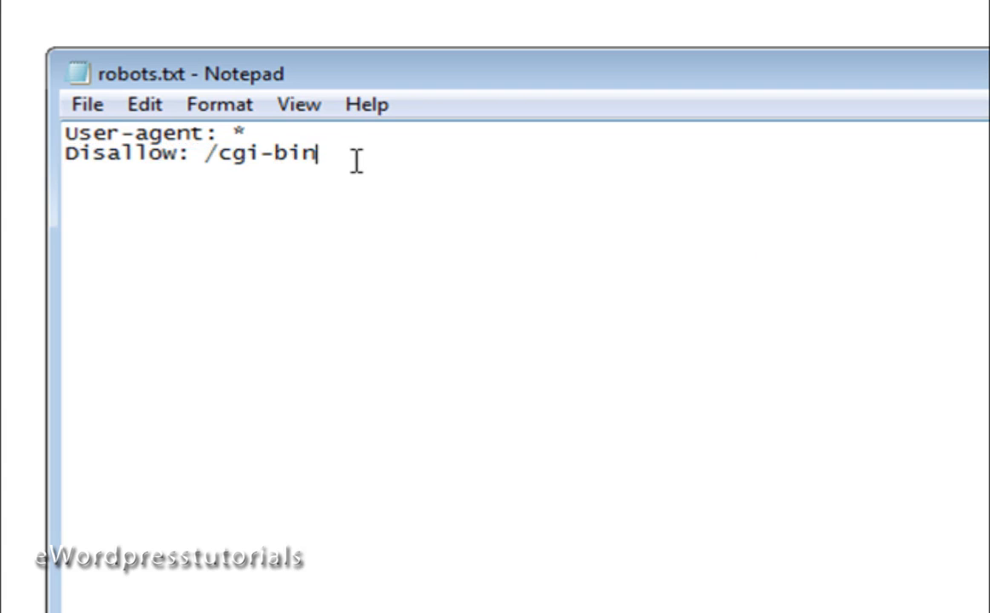
key(Return)
key(ctrl+v)
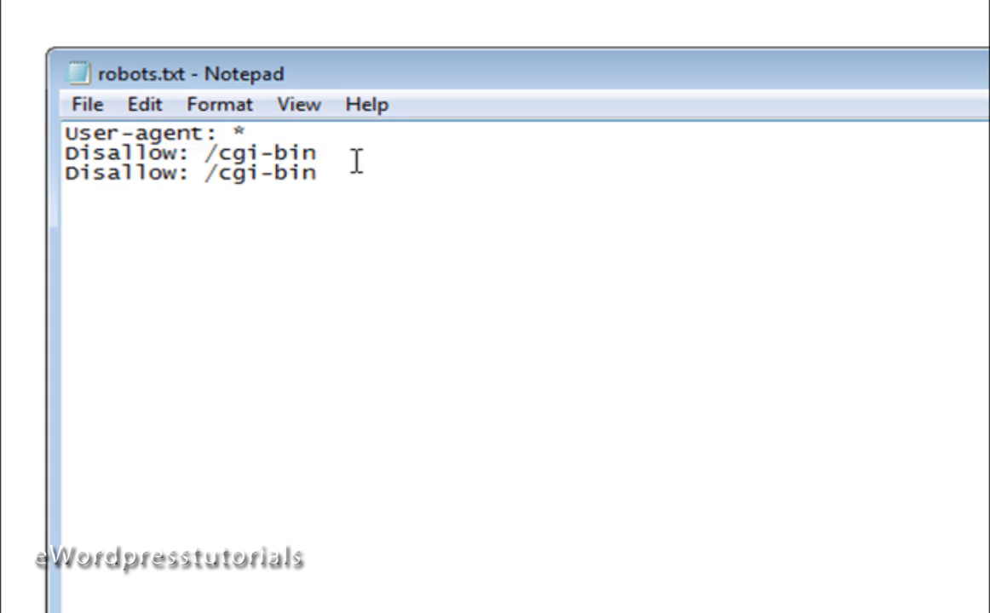
drag(218, 175, 335, 181)
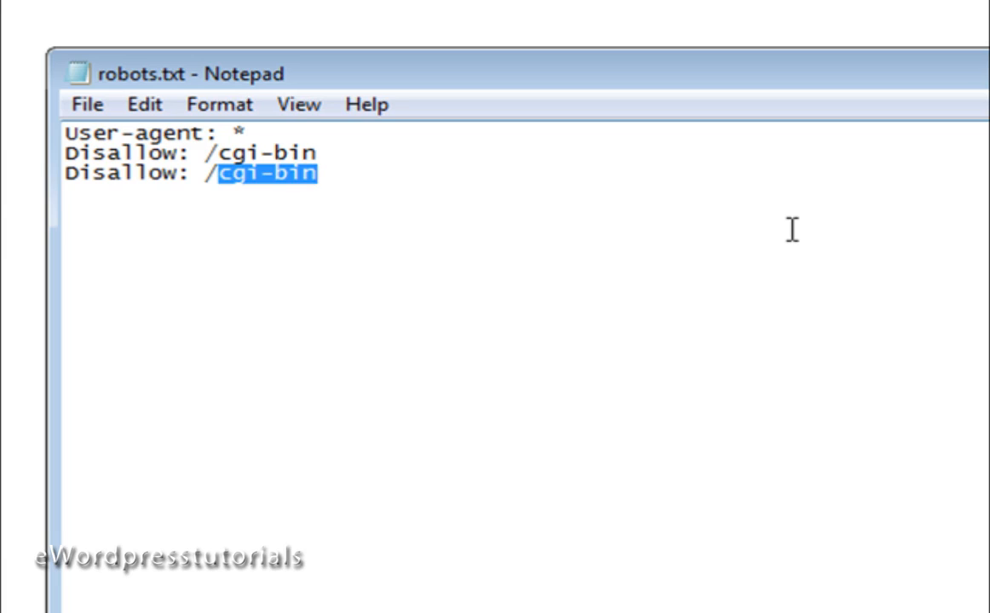
text(download)
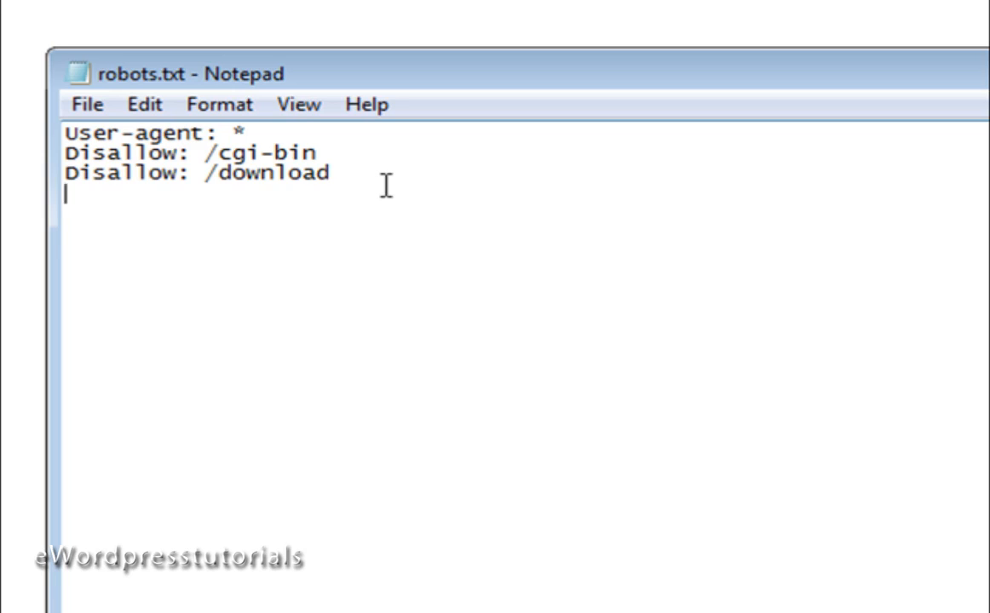
- Add a third rule below the /download line reading "Disallow: /videos/video-downloads"
key(ctrl+v)
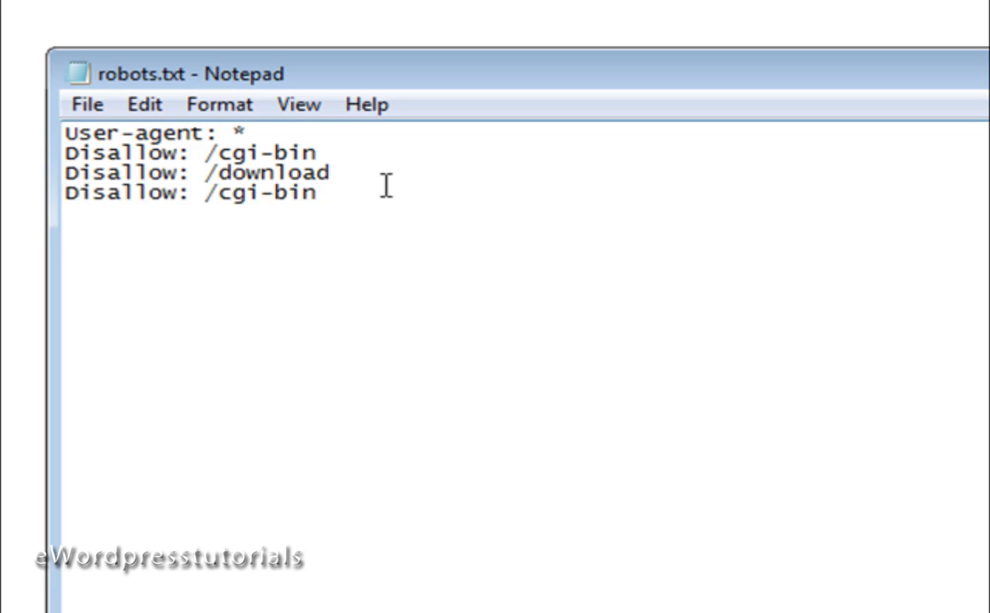
key(BackSpace)
key(BackSpace)
key(BackSpace)
key(BackSpace)
key(BackSpace)
key(BackSpace)
key(BackSpace)
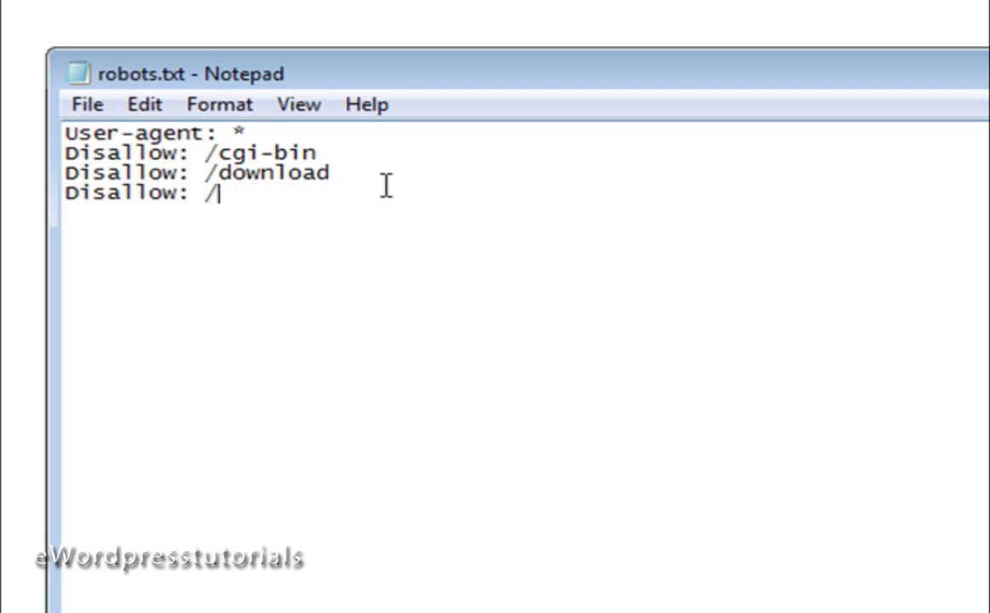
text(videos/video)
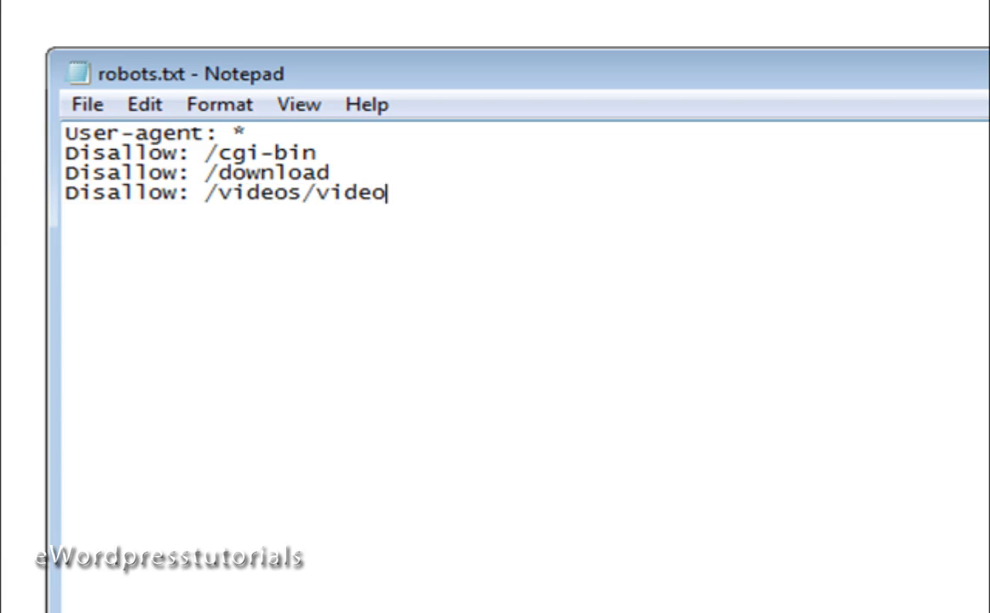
text(-download)
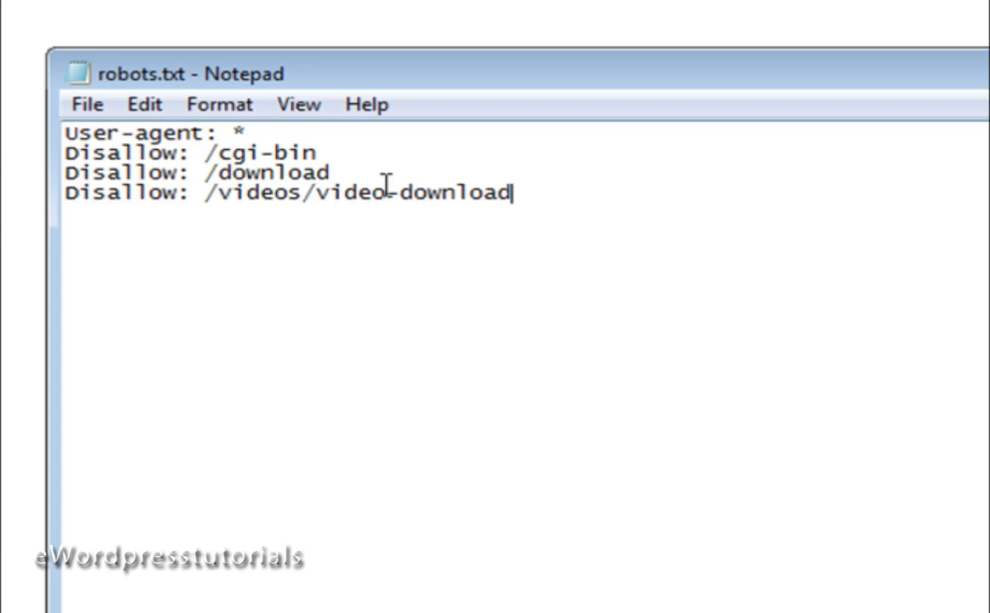
text(s)
drag(217, 194, 302, 194)
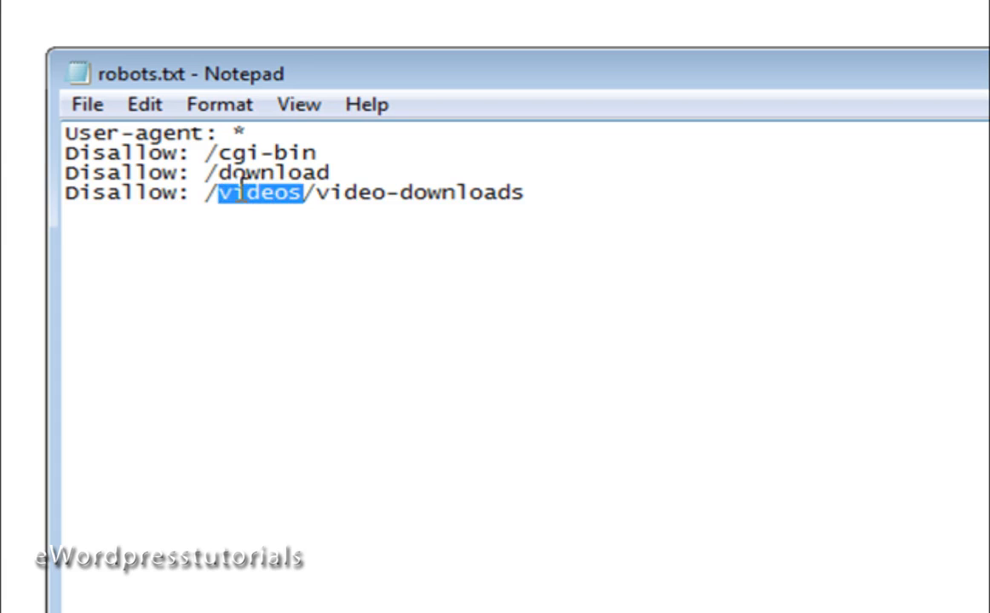
click(441, 194)
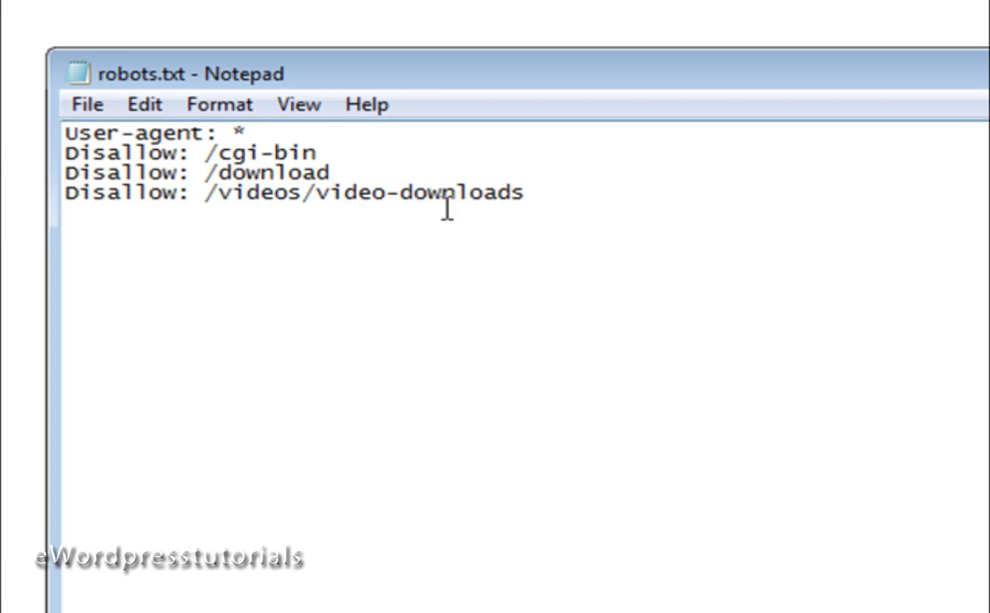
drag(314, 194, 545, 191)
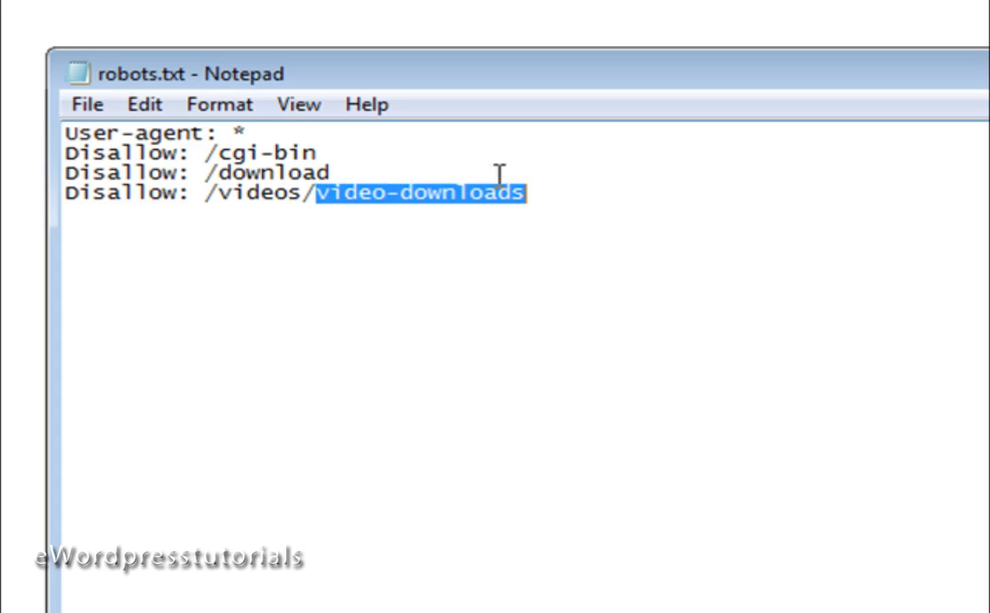
click(570, 199)
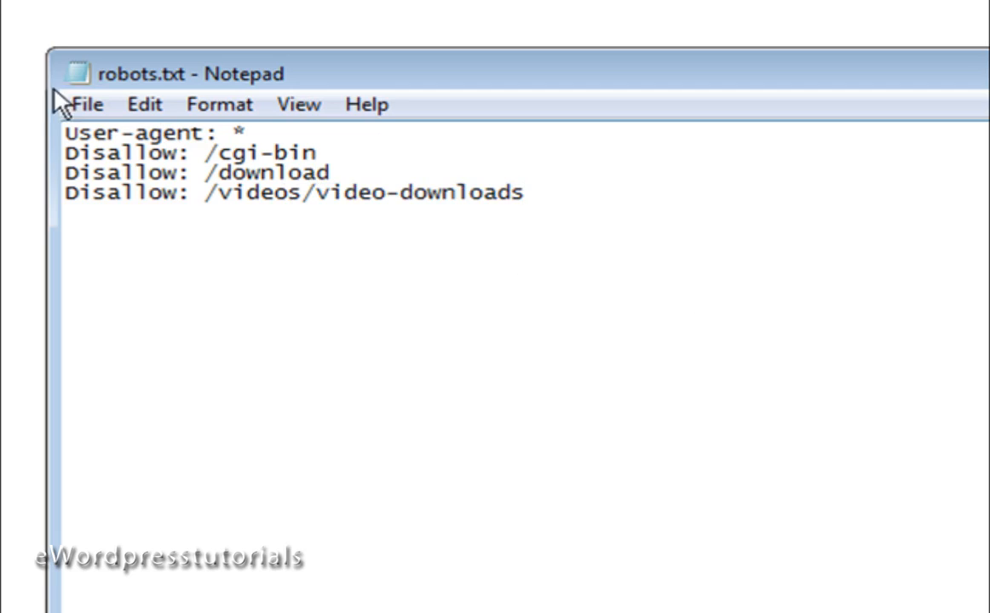
- Save robots.txt and, in FileZilla, upload it to the remote /public_html/onlineteachingvideos folder
click(79, 99)
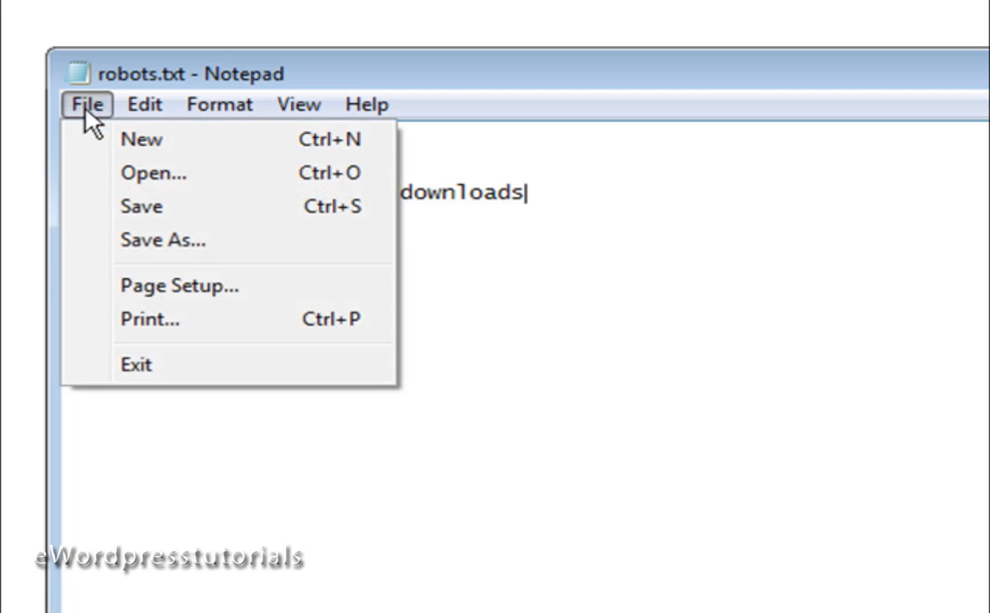
click(128, 211)
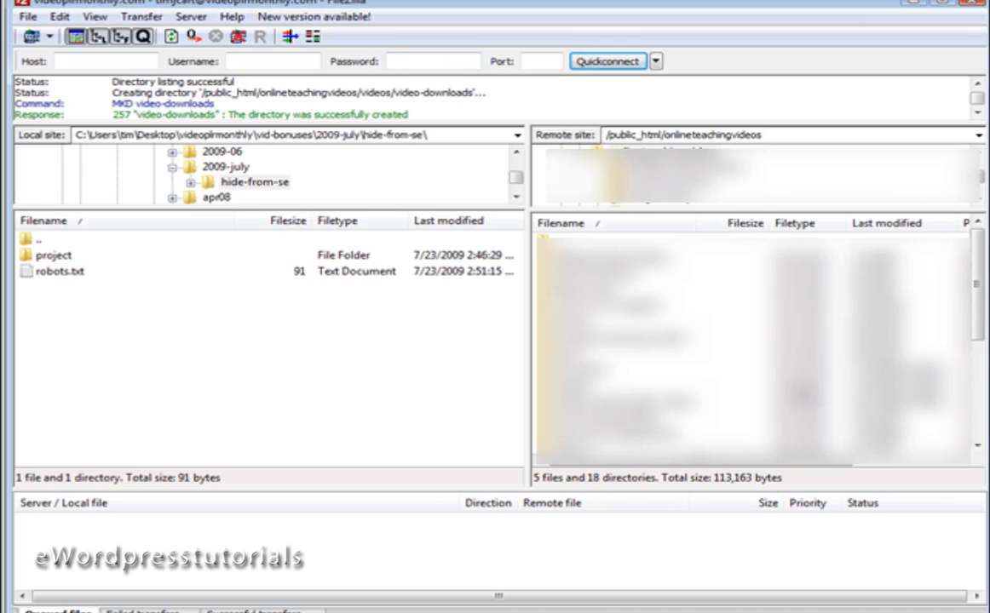
click(28, 271)
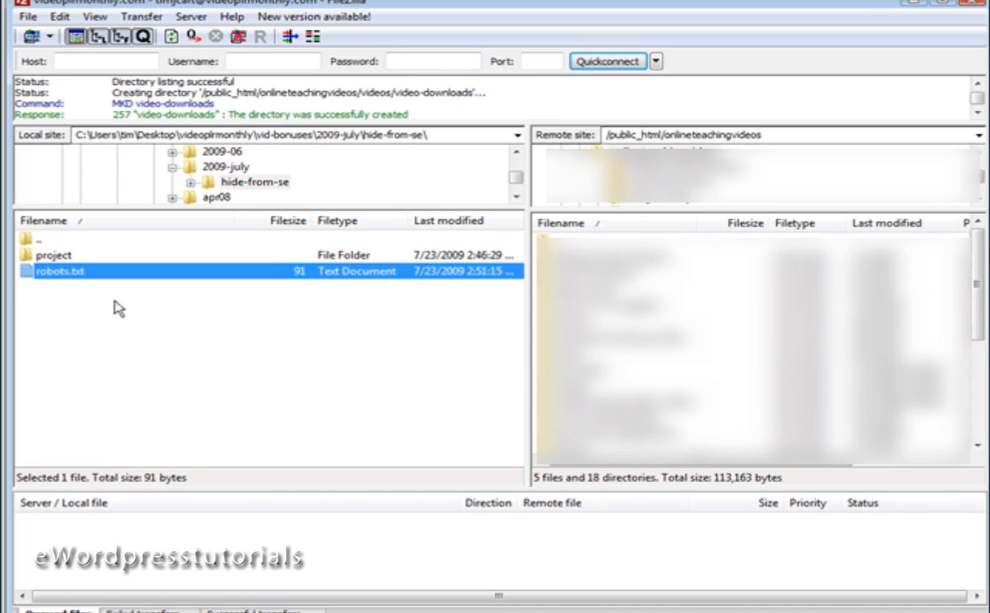
right_click(109, 274)
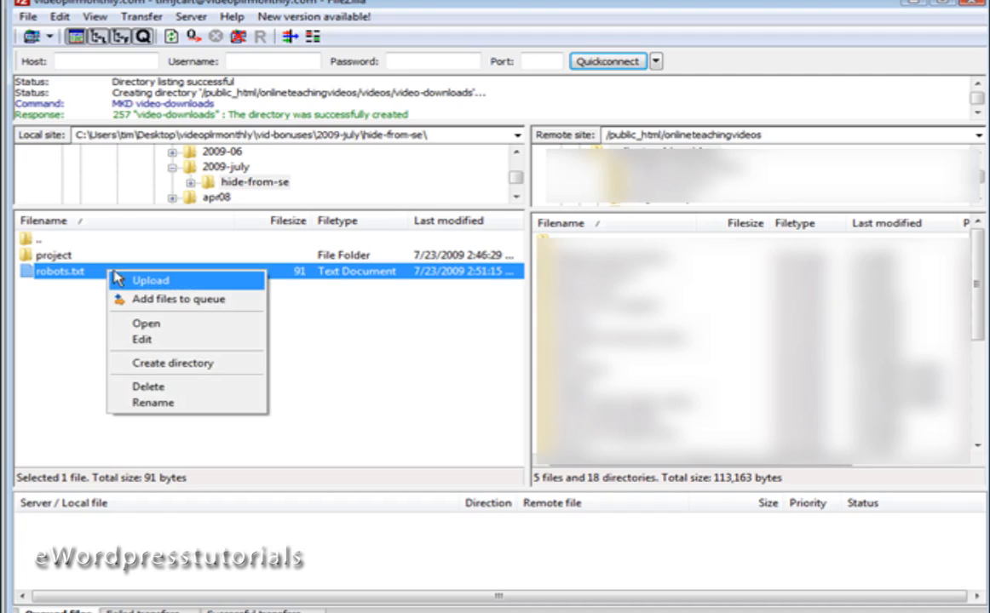
click(135, 280)
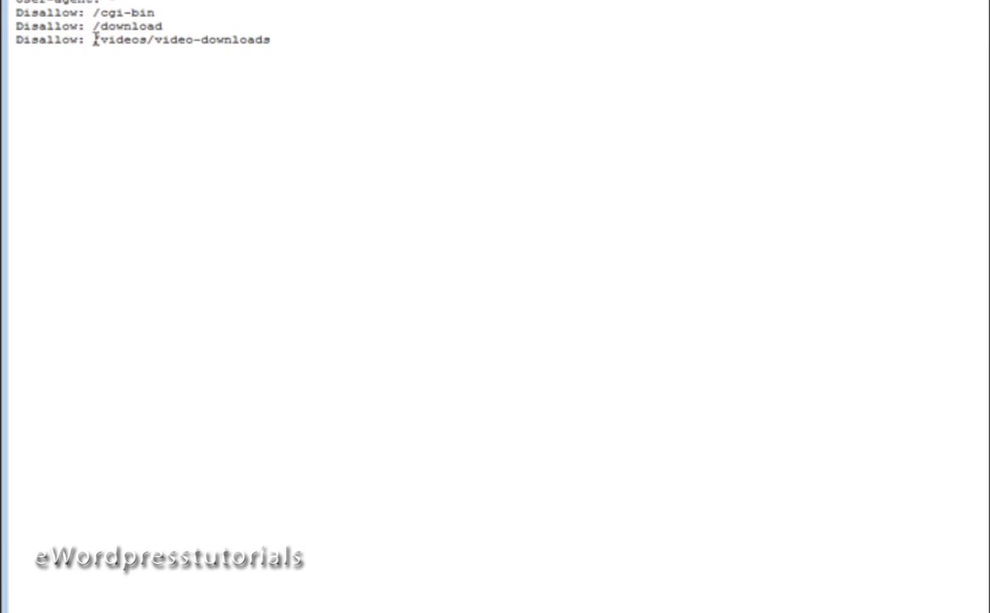
- Copy the path /videos/video-downloads from the online robots.txt and open that folder's address on the website
drag(93, 40, 269, 39)
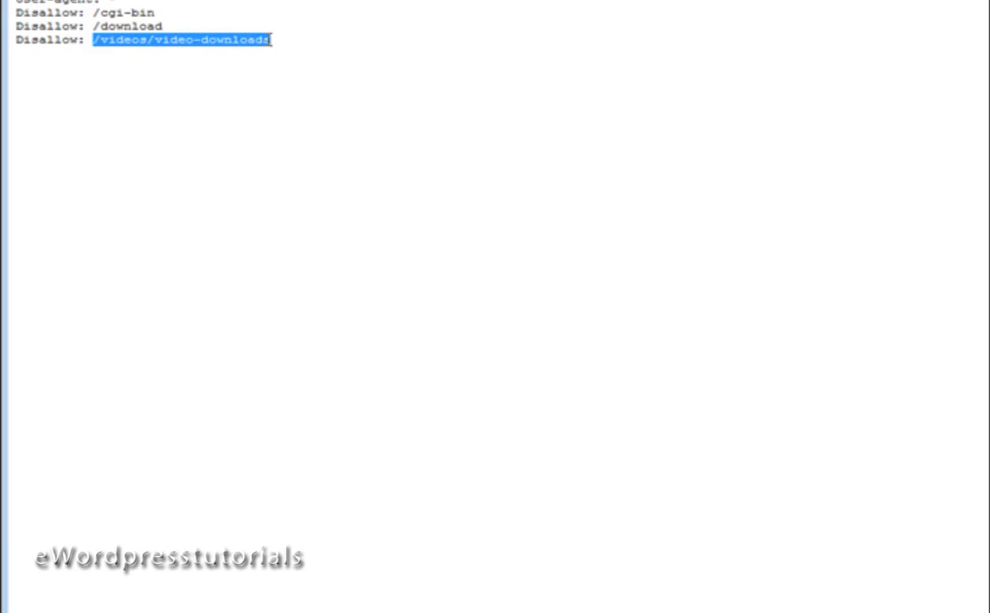
right_click(267, 40)
click(286, 49)
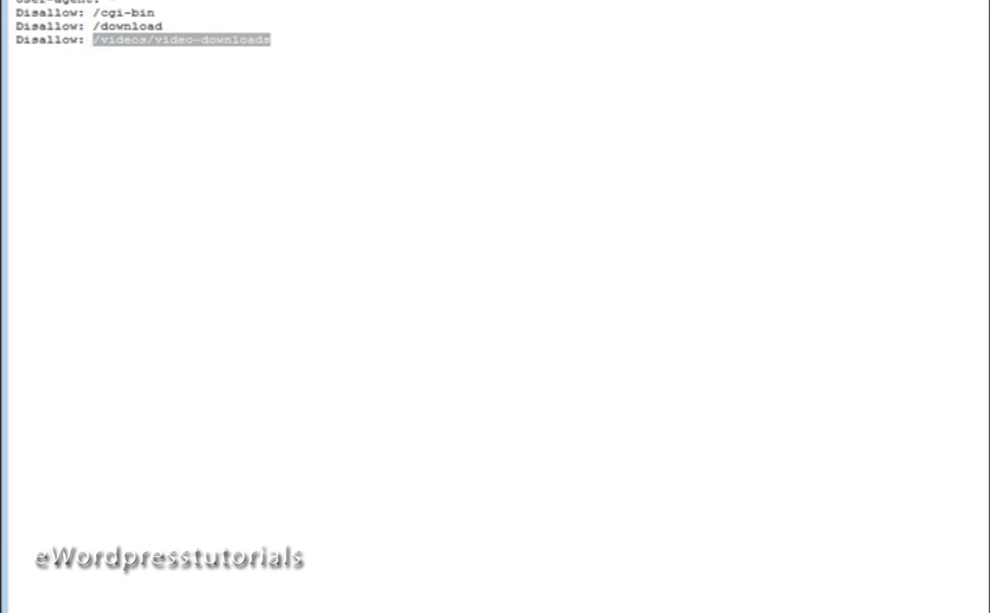
key(BackSpace)
key(ctrl+v)
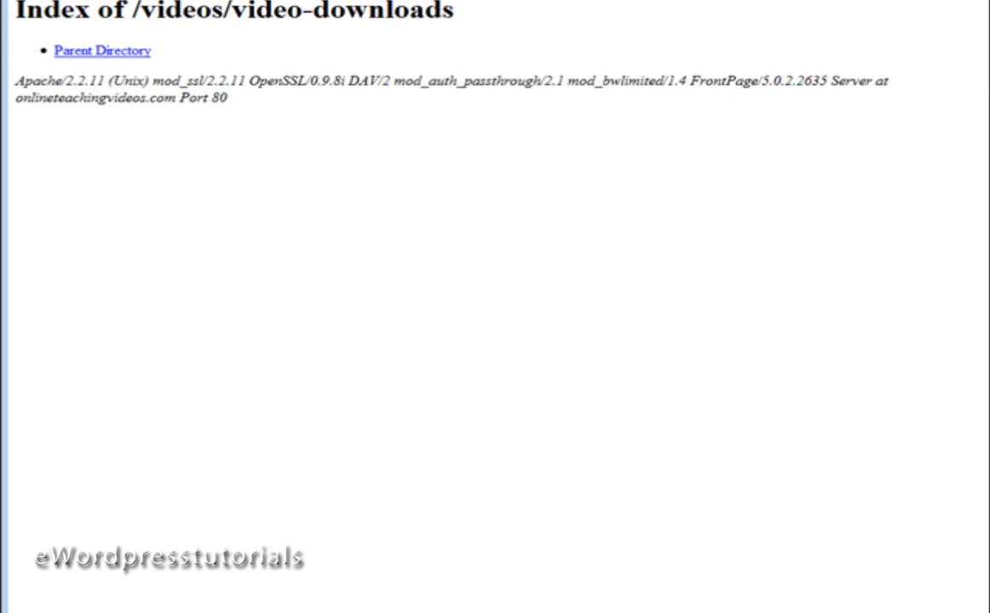
- Switch to FileZilla and open the video-downloads folder inside the remote /public_html/onlineteachingvideos/videos directory
key(alt+Tab)
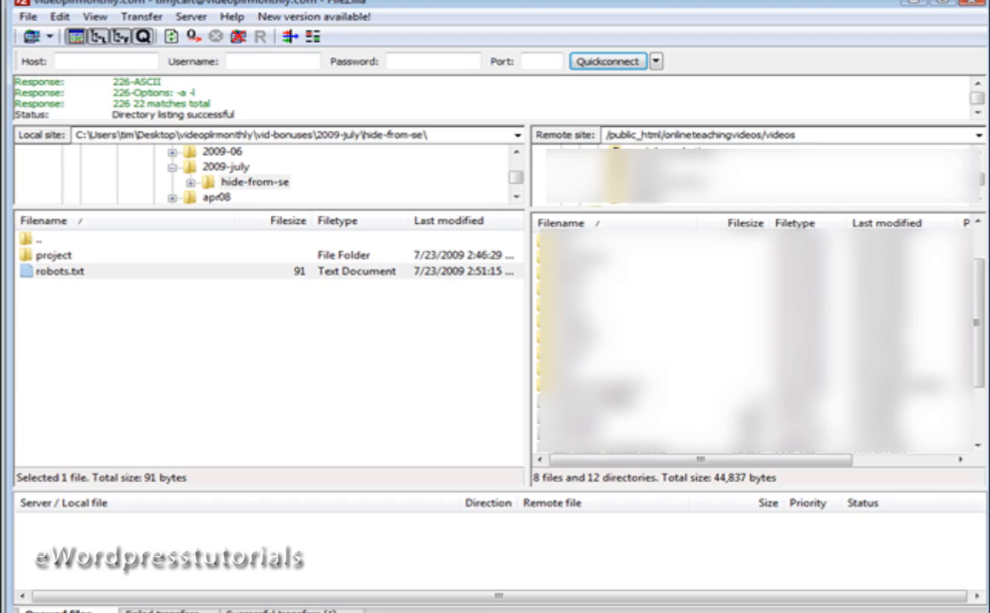
double_click(638, 382)
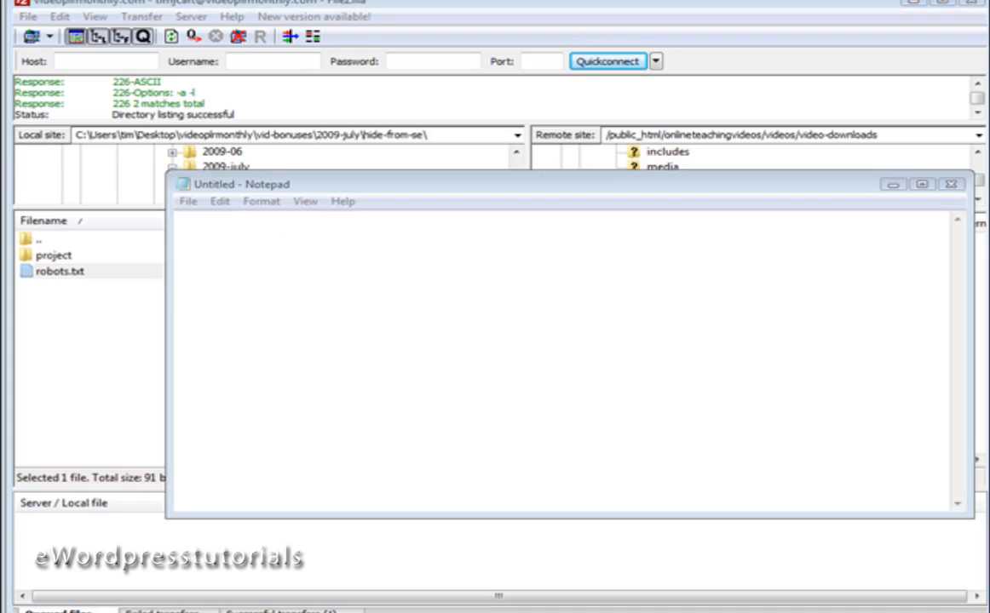
- Save the blank Notepad document as index.txt in the hide-from-se folder and close Notepad
click(259, 245)
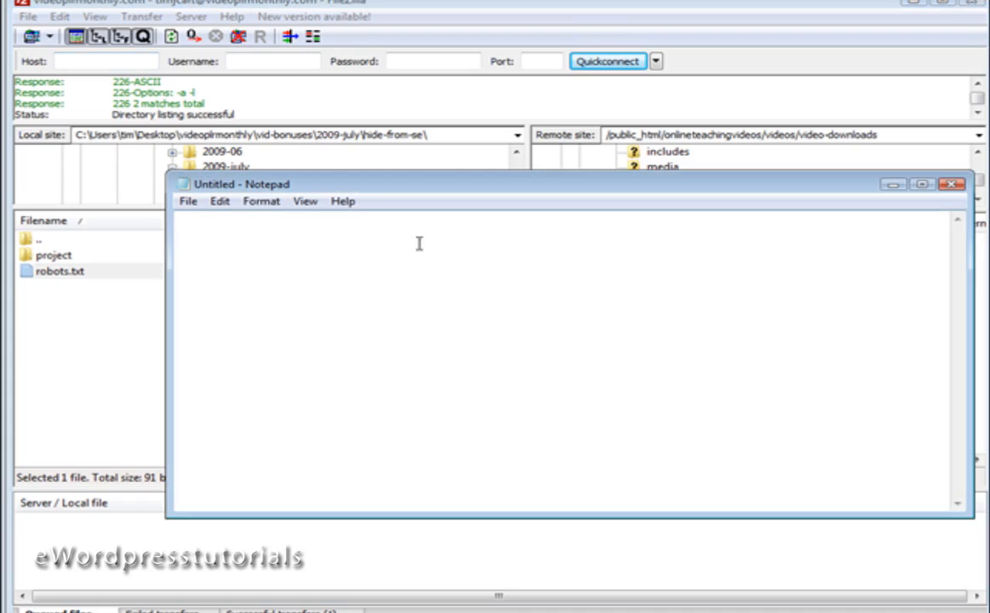
click(188, 207)
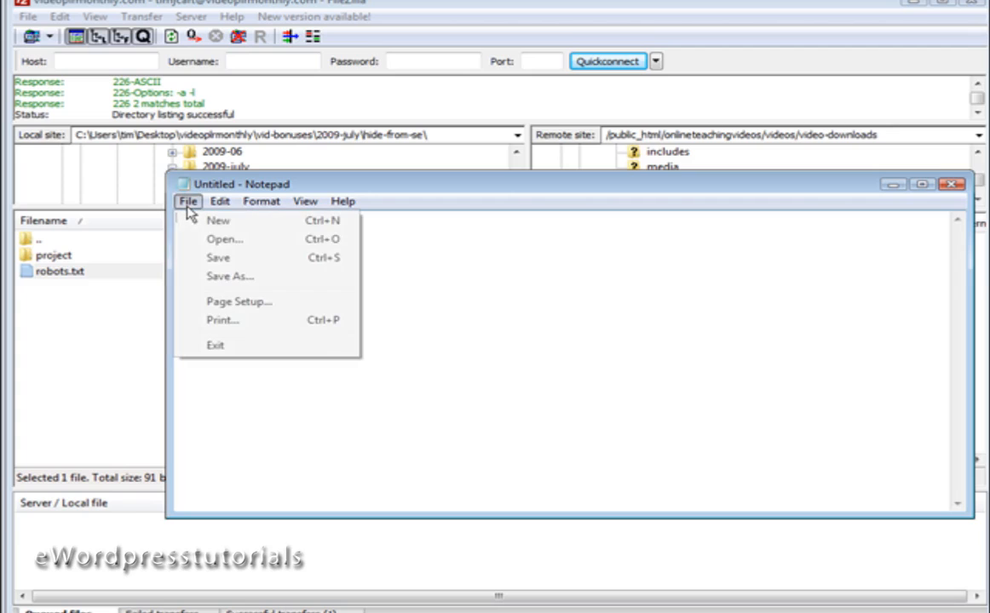
click(218, 258)
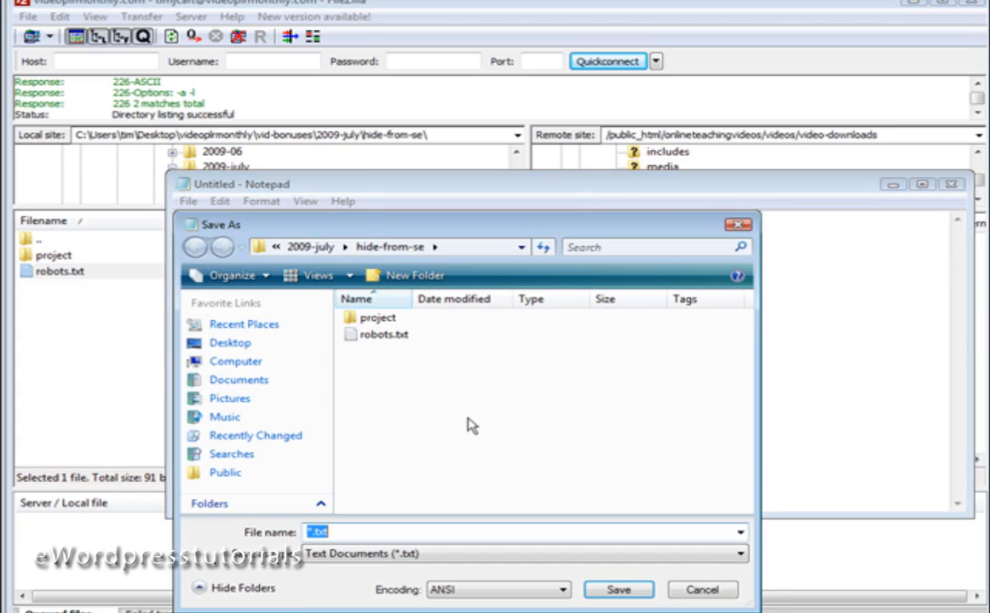
text(index)
key(Return)
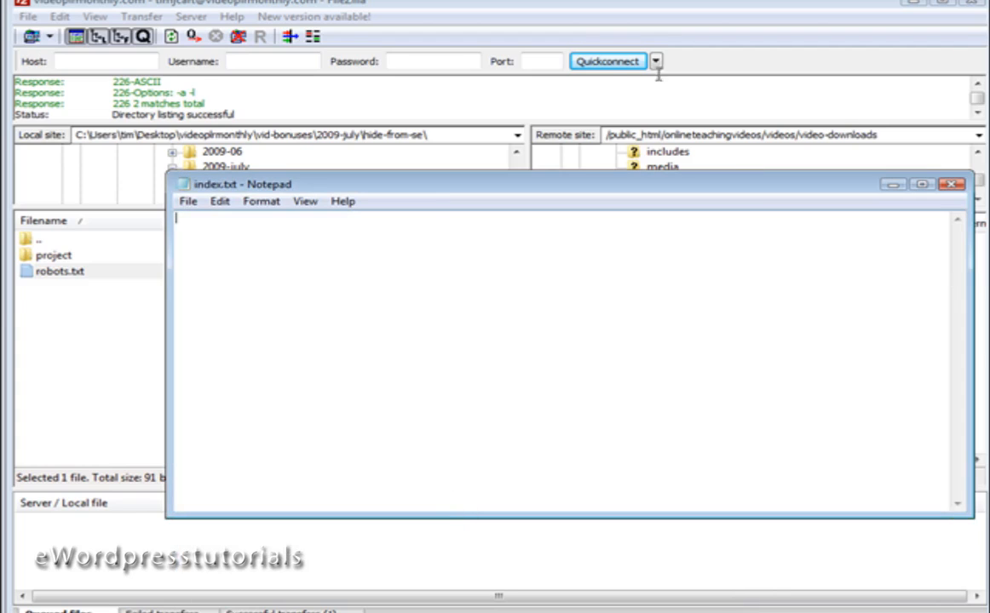
click(951, 184)
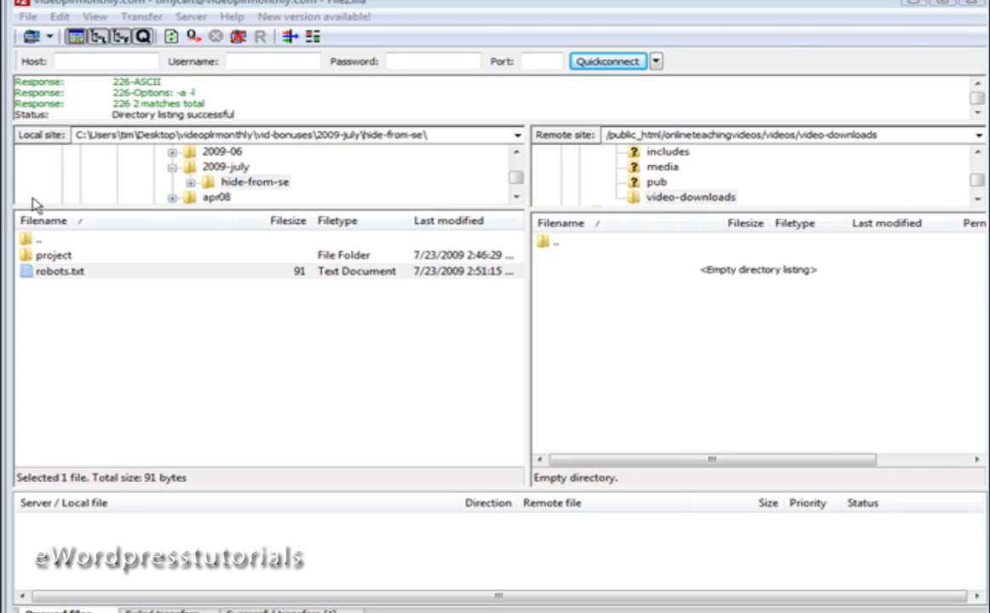
- Refresh the file lists and upload the local index.txt to the remote video-downloads folder
click(171, 38)
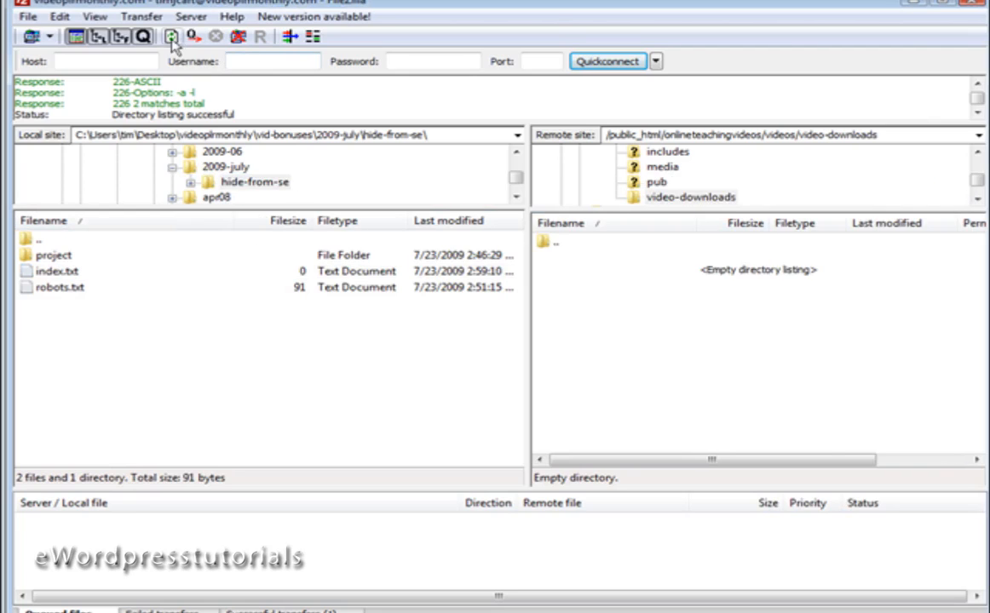
click(74, 274)
right_click(132, 275)
click(146, 281)
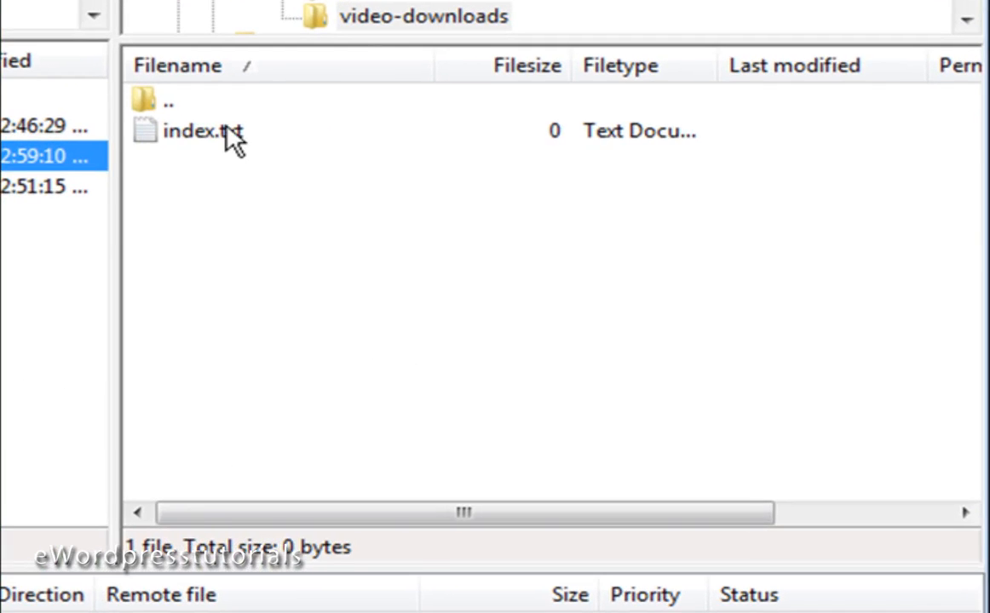
- Rename the uploaded index.txt in the remote video-downloads folder as index.htm
click(226, 130)
right_click(226, 129)
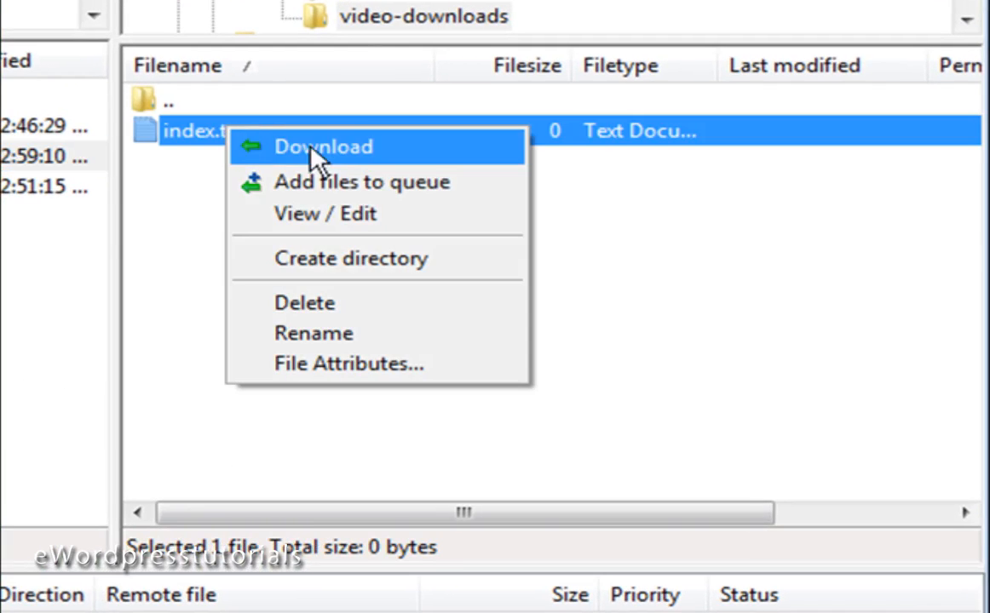
click(373, 325)
key(End)
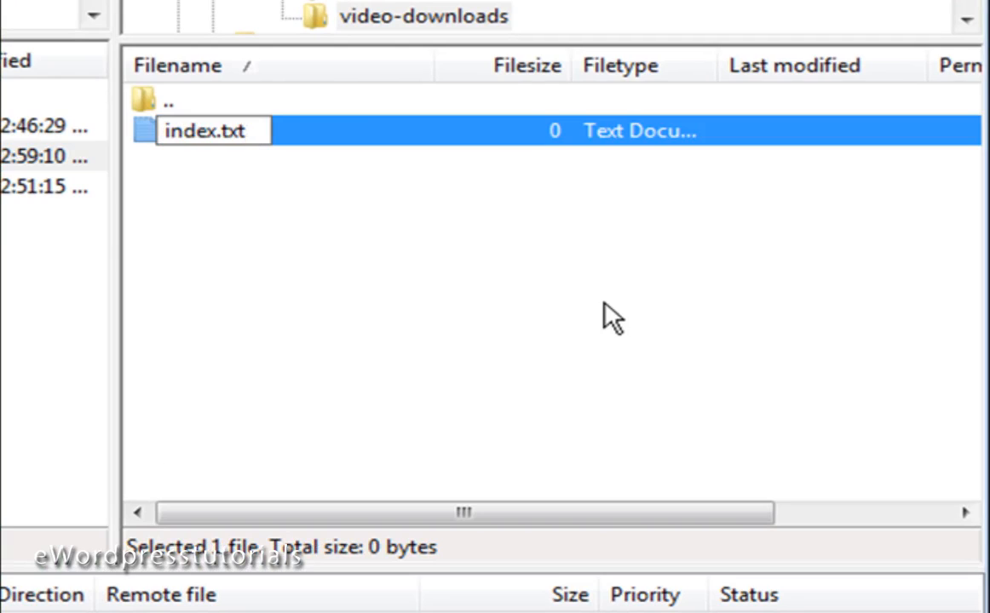
key(BackSpace)
key(BackSpace)
key(BackSpace)
text(htm)
key(Escape)
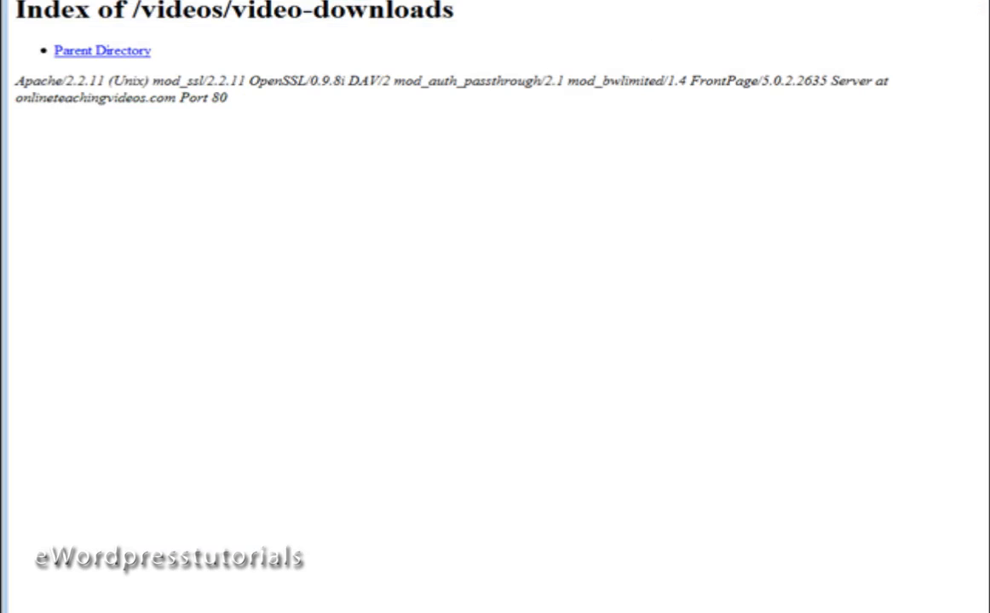
- Reload the /videos/video-downloads page in the browser to check its directory listing, and switch back to FileZilla
key(F5)
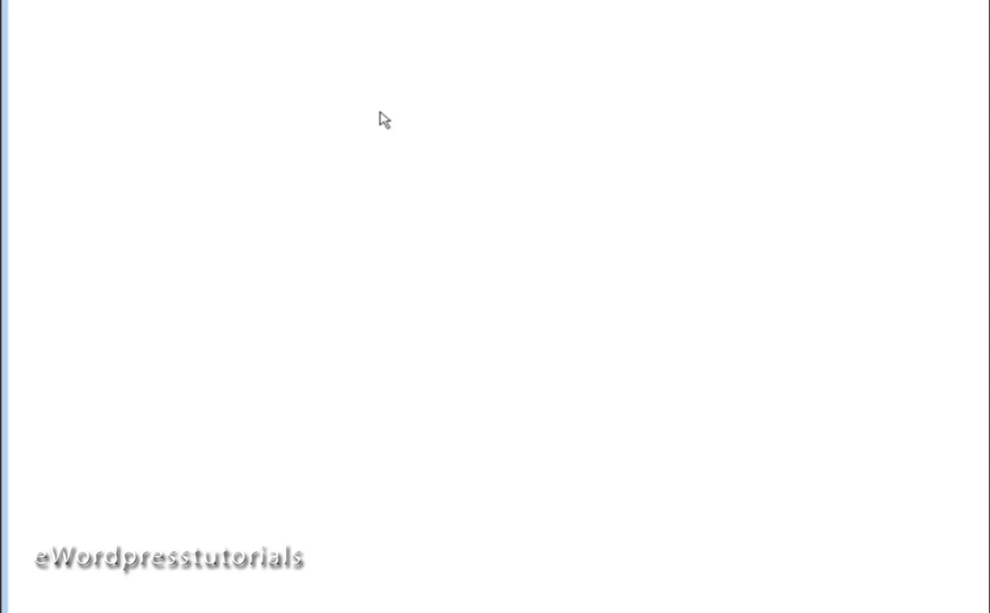
click(332, 612)
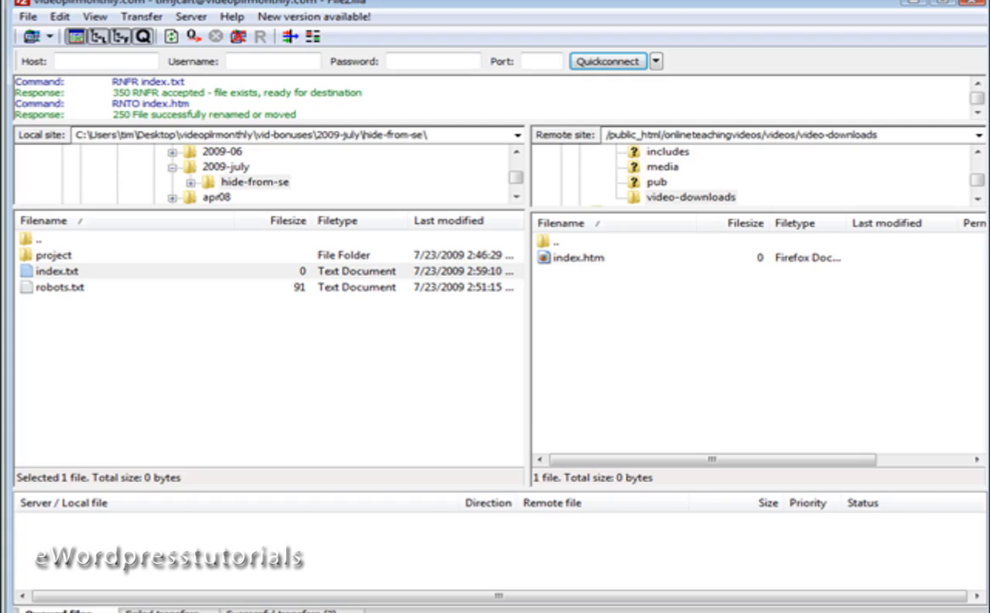